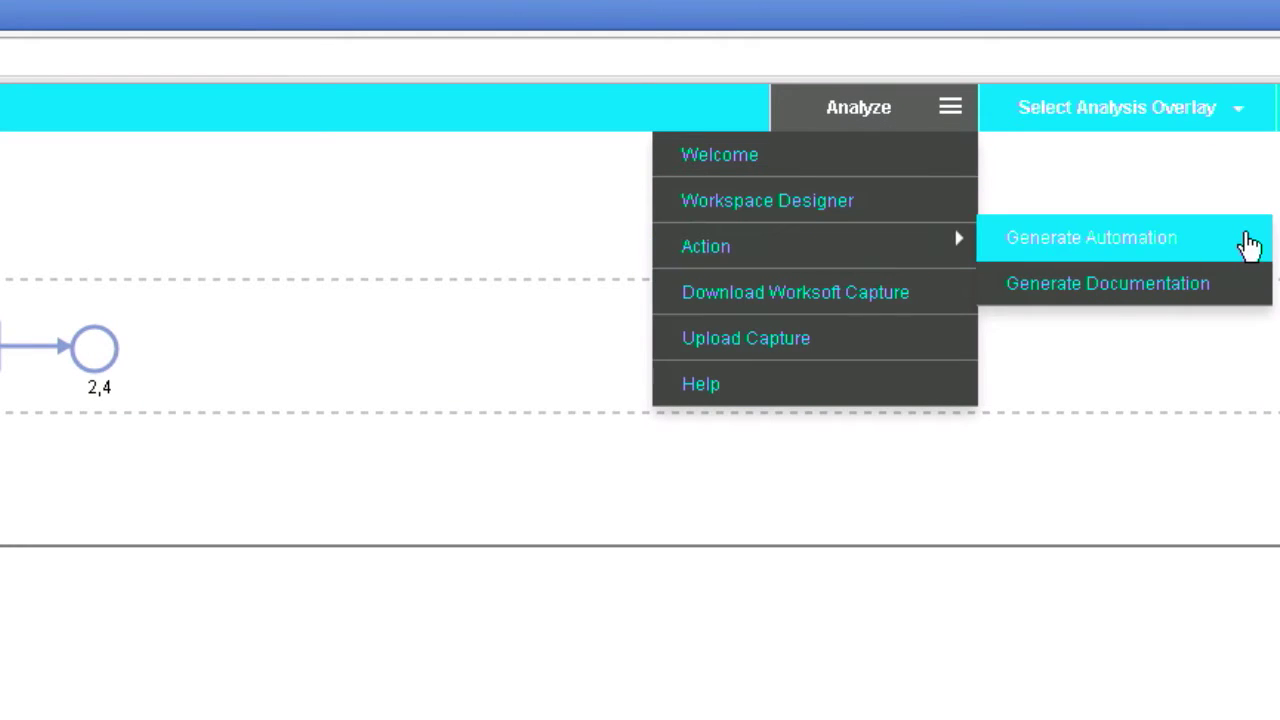
Step: Generate the 'New Sales Process' automation for variant 4, then start a test run of the SalesForce end-to-end process
{"action": "left_click", "coordinate": [1250, 243]}
{"action": "left_click", "coordinate": [836, 318]}
{"action": "type", "text": "New Sal"}
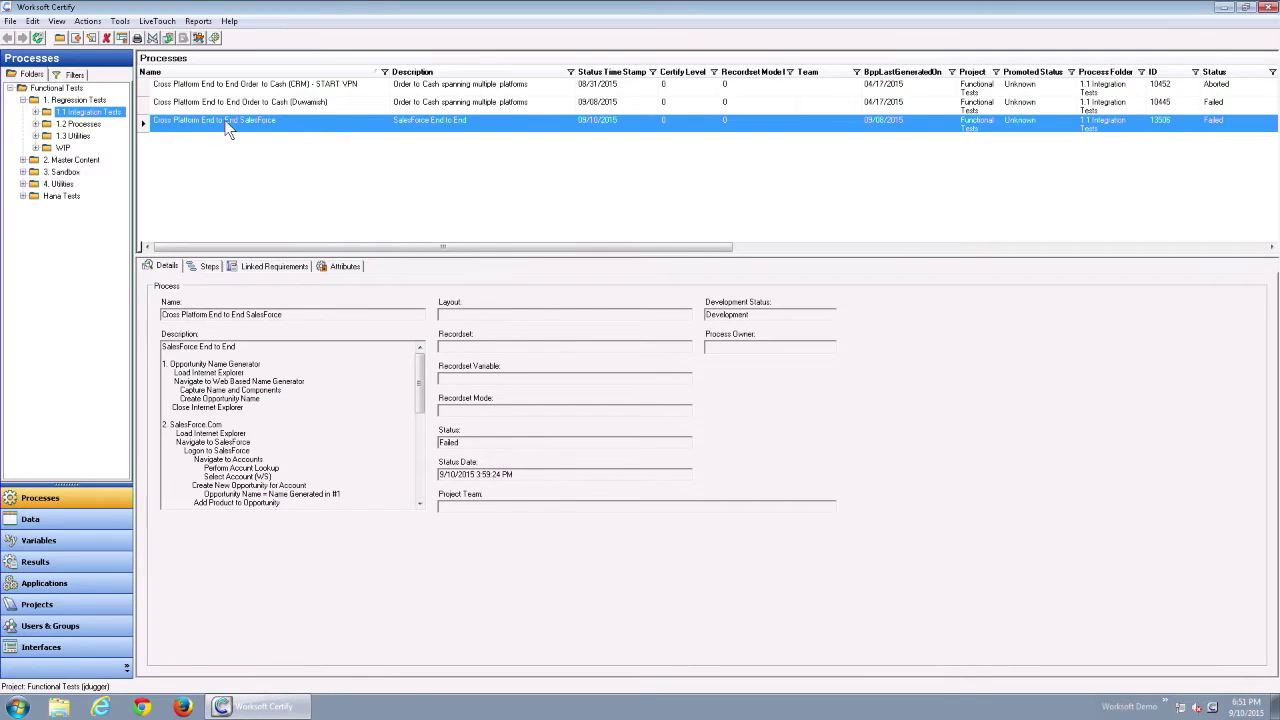
{"action": "double_click", "coordinate": [228, 122]}
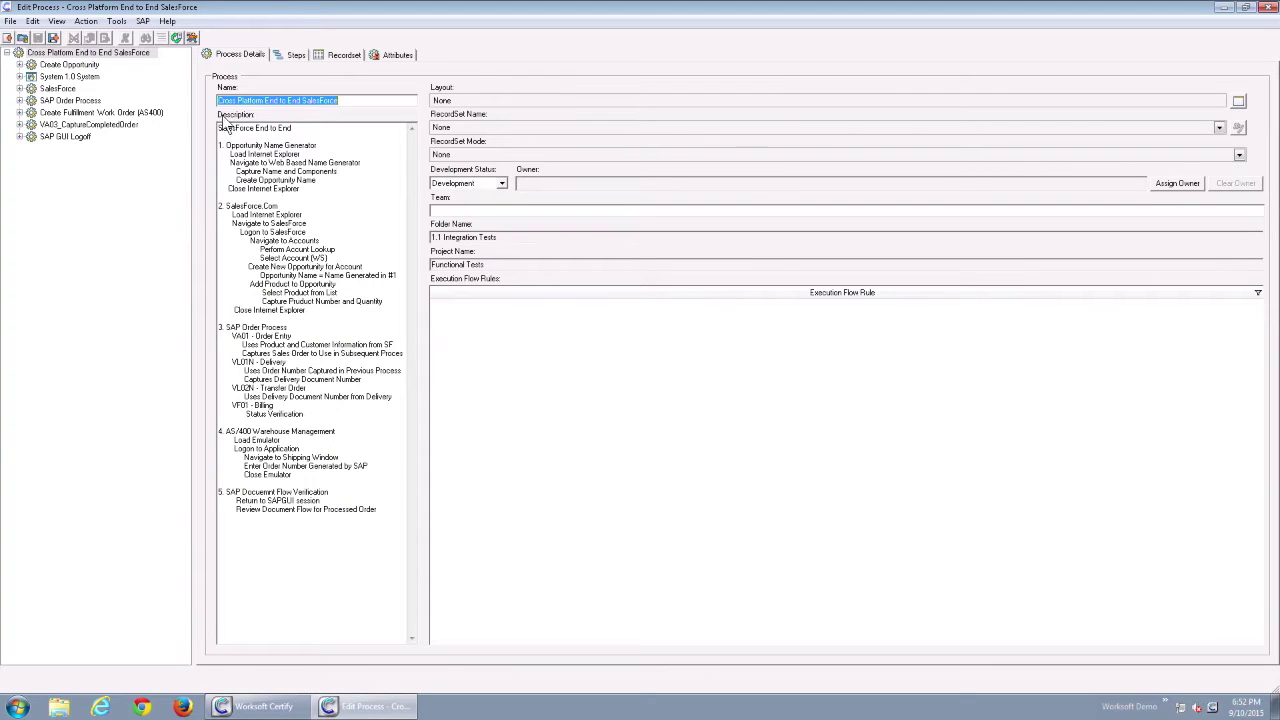
{"action": "left_click", "coordinate": [191, 37]}
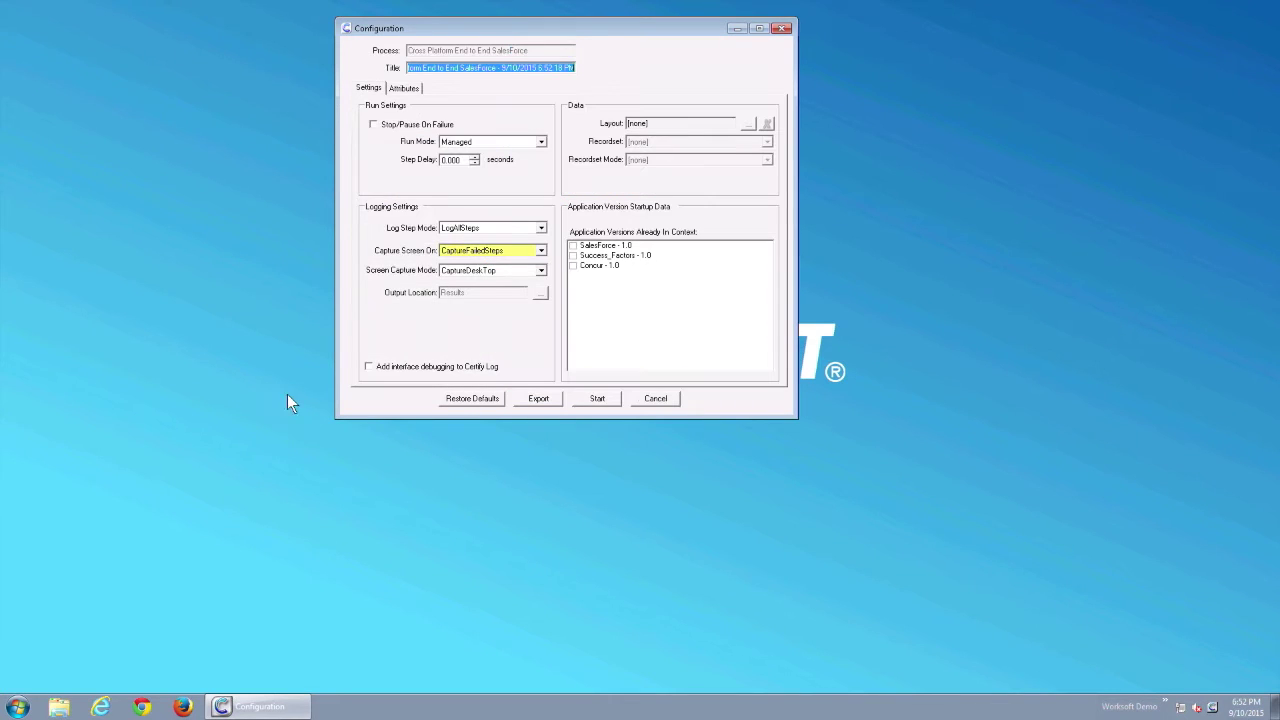
{"action": "left_click", "coordinate": [597, 398]}
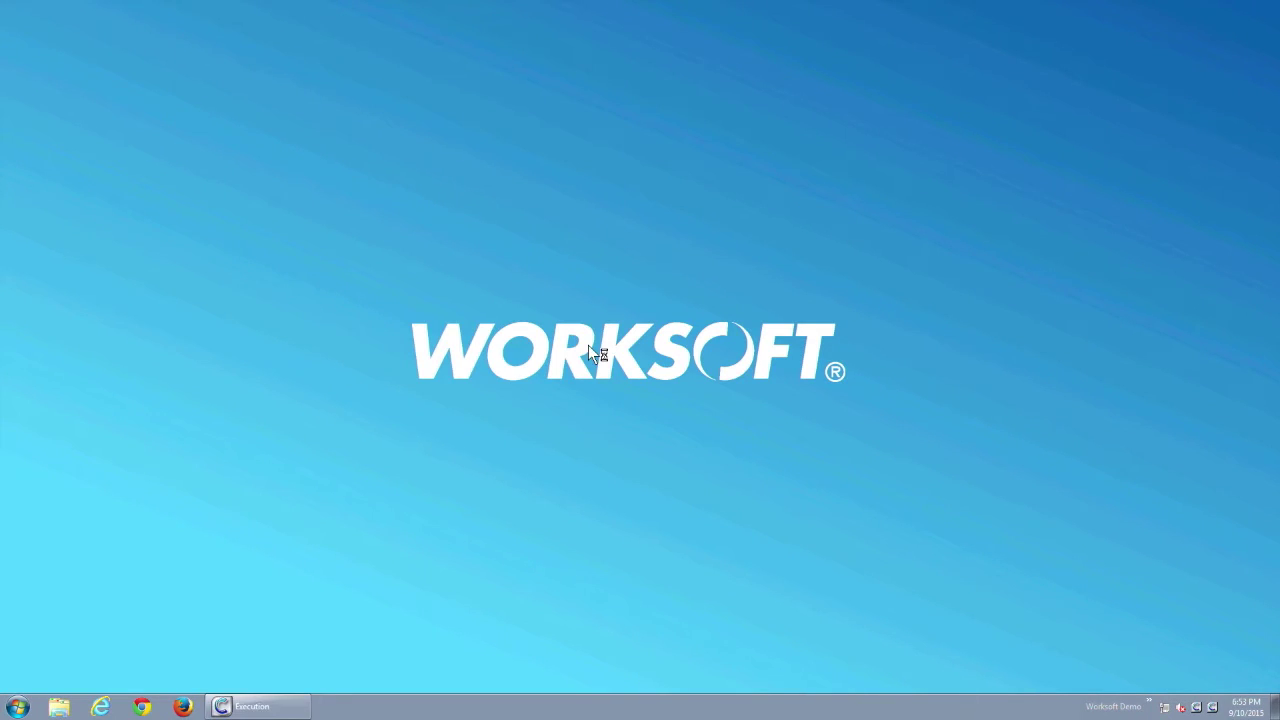